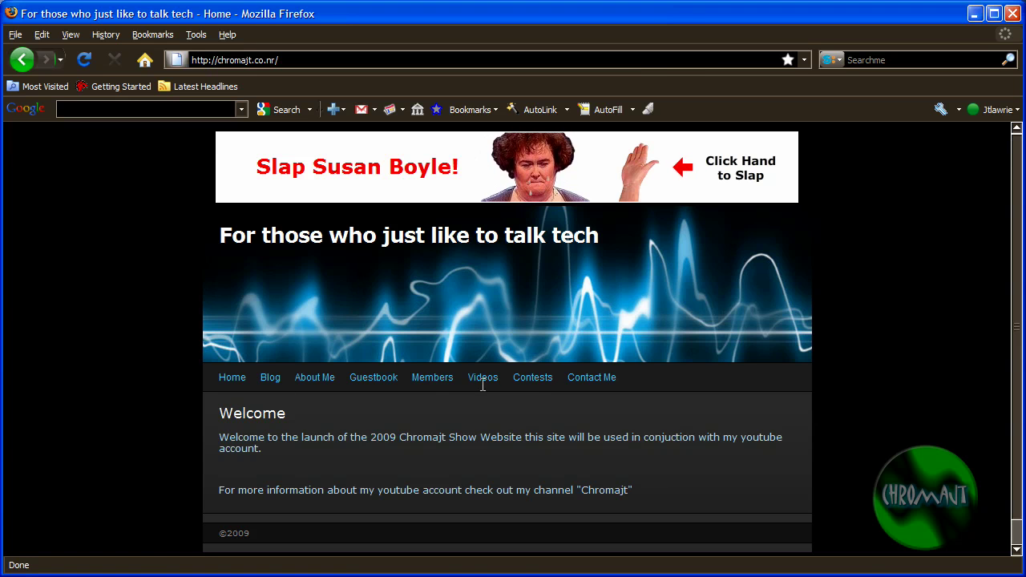
Open the site's Contests page and follow the July Contest Media Fire link to the shared folder
left_click(529, 378)
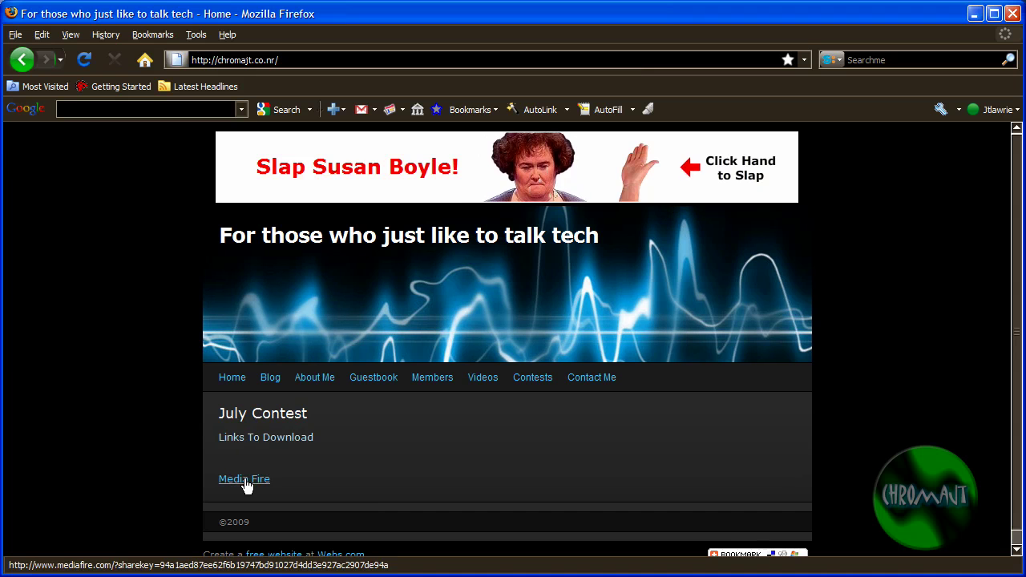
left_click(246, 481)
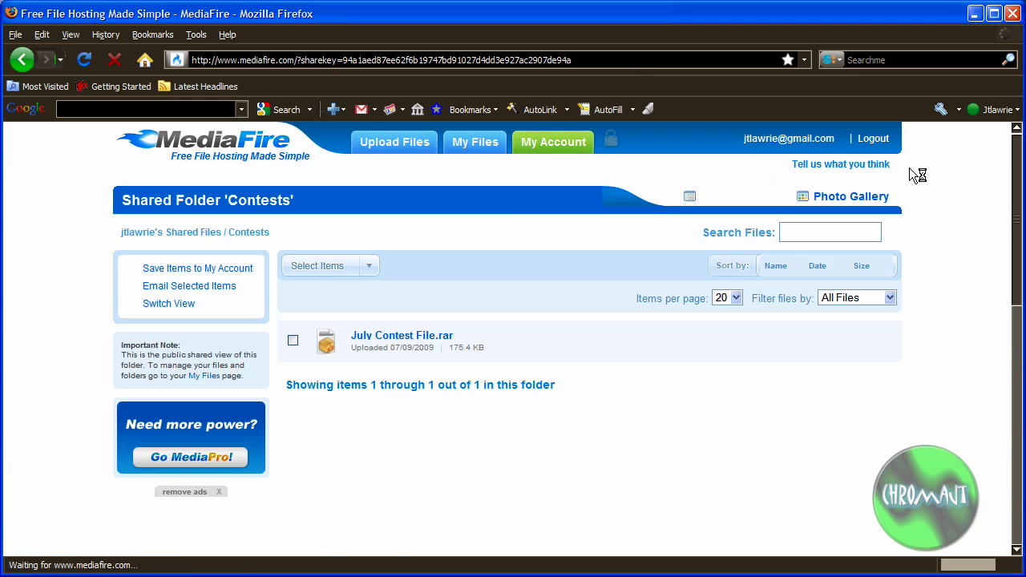
Log out of MediaFire and reload chromajt.co.nr from the 'chromajt' address suggestion
left_click(874, 139)
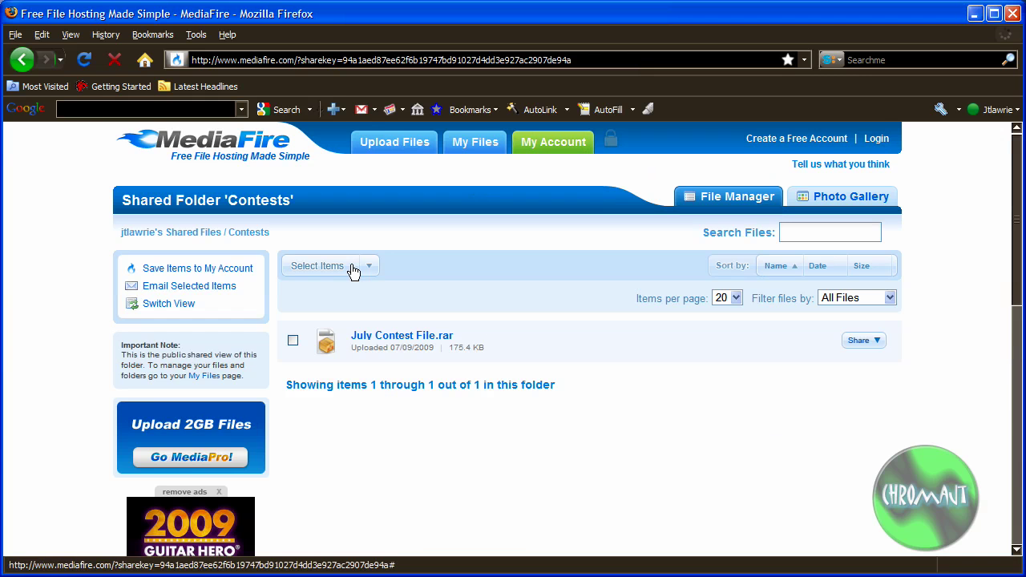
left_click(243, 60)
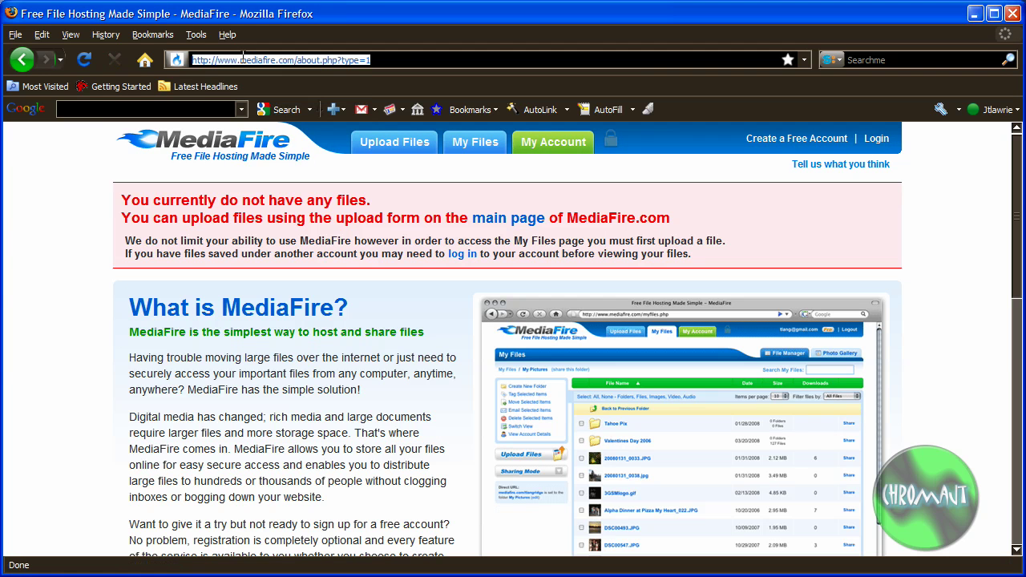
type("chromajt")
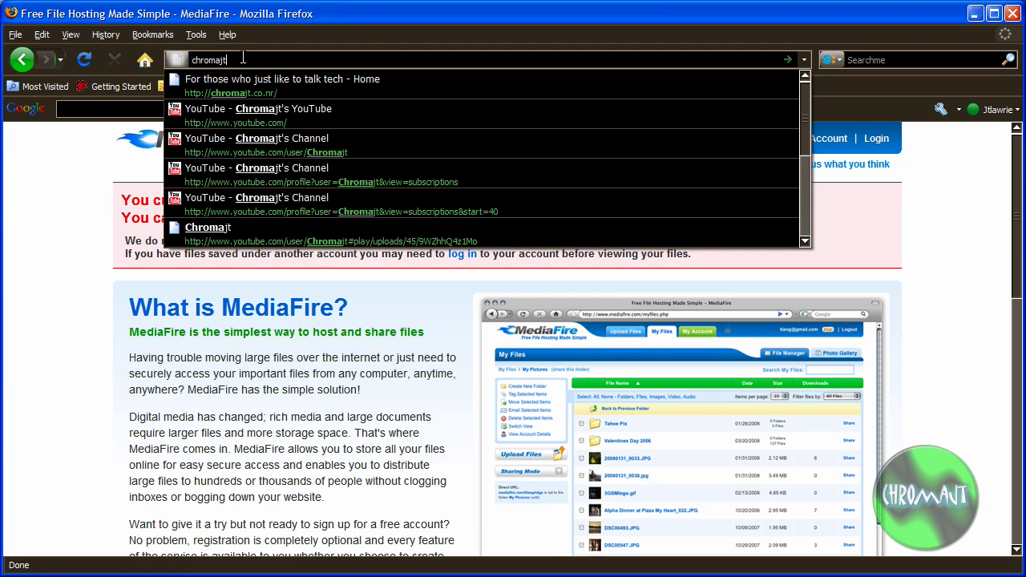
key("Down")
key("Return")
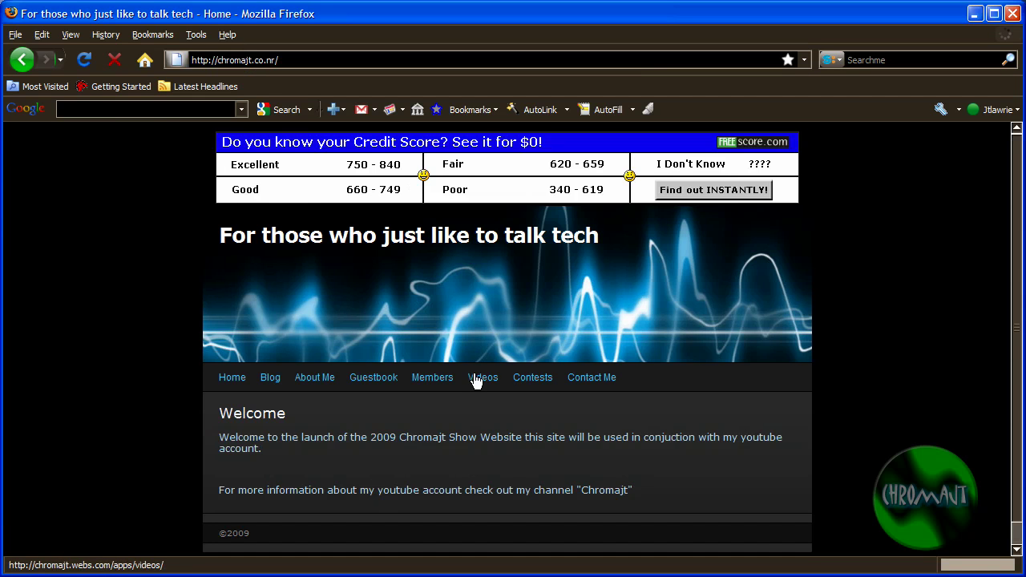
Reach the July Contest File.rar download page via Contests and Media Fire, then close it
left_click(529, 381)
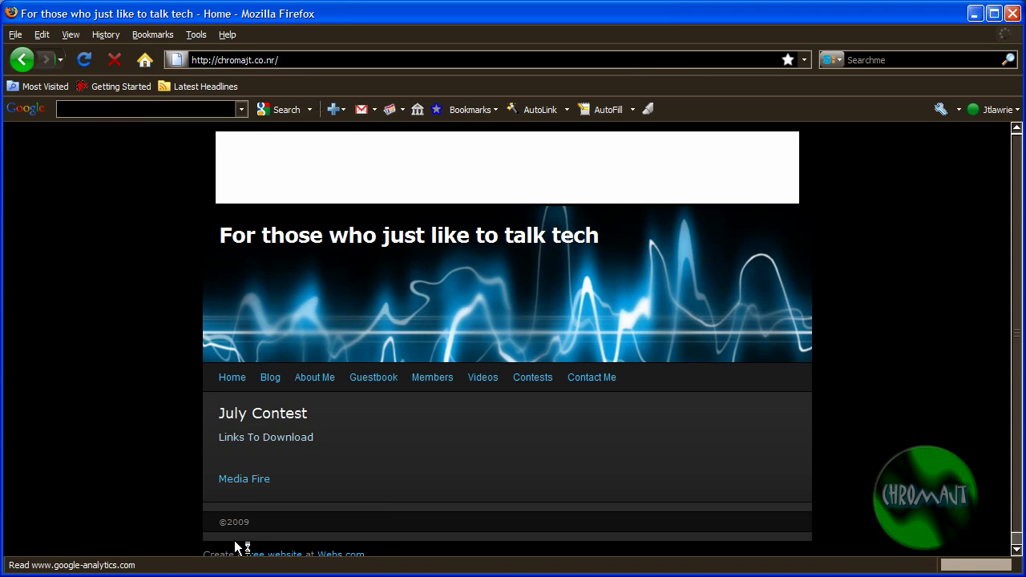
left_click(239, 479)
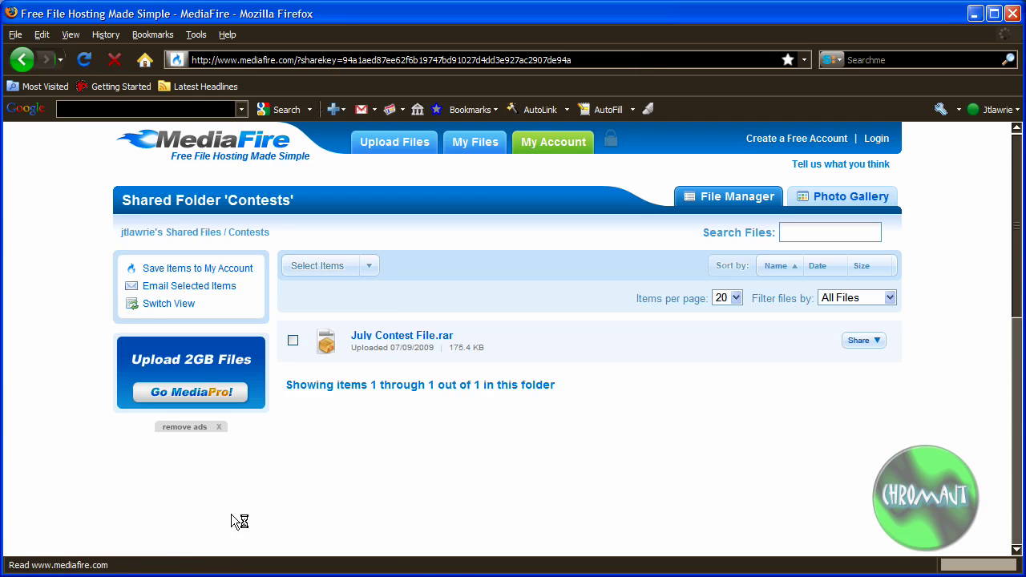
left_click(414, 338)
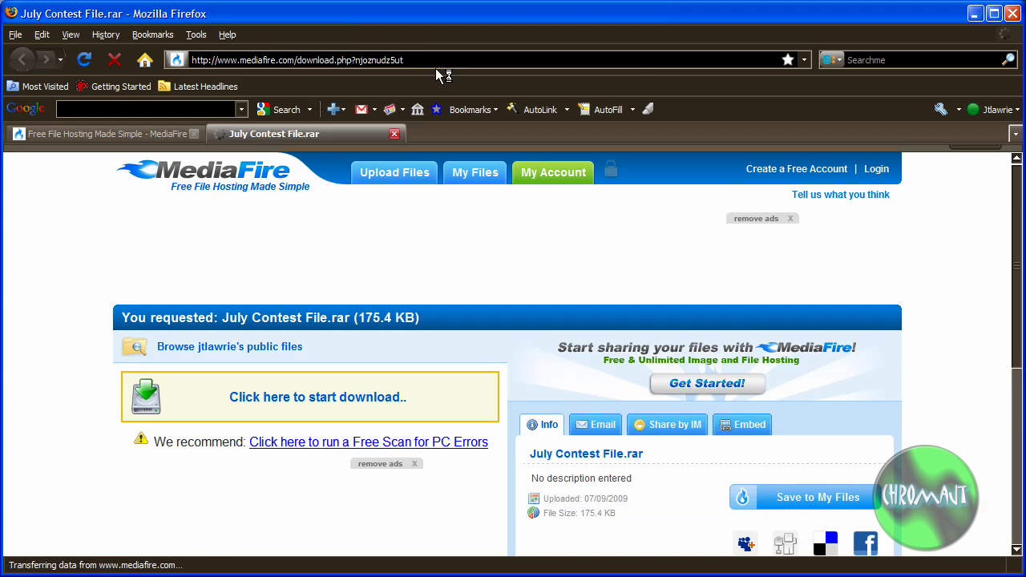
left_click_drag(443, 59, 215, 60)
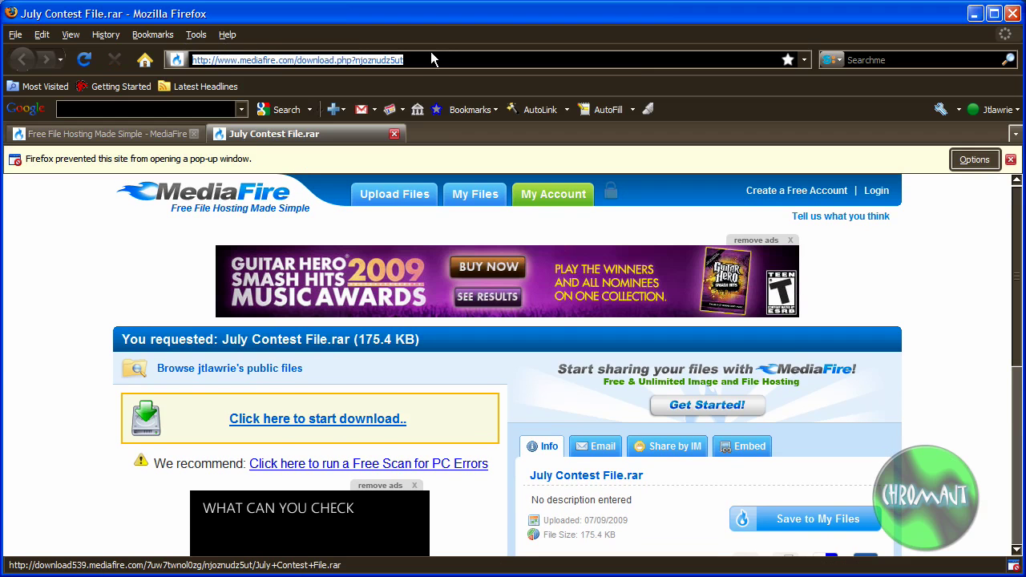
left_click(395, 133)
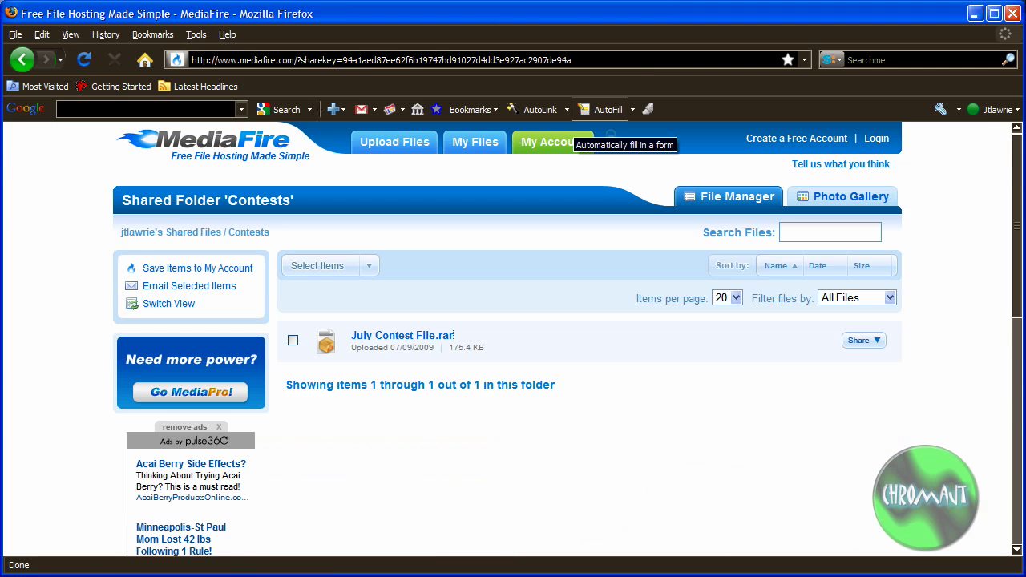
Minimize Firefox and maximize the Photoshop Chalenge.jpg document window in Photoshop
left_click(976, 14)
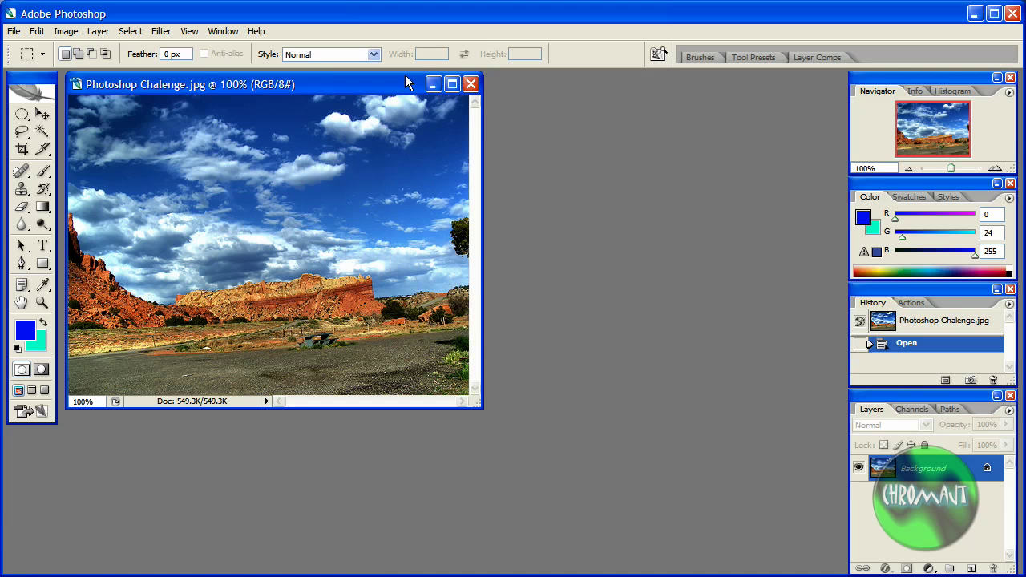
double_click(405, 83)
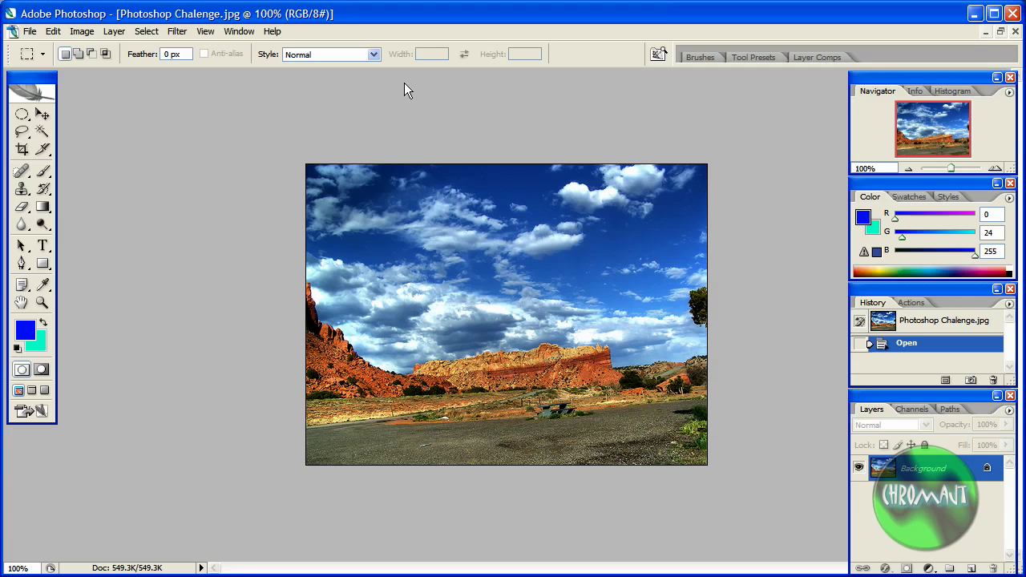
Darken the bottom of the canyon photo with a short black gradient
left_click(46, 205)
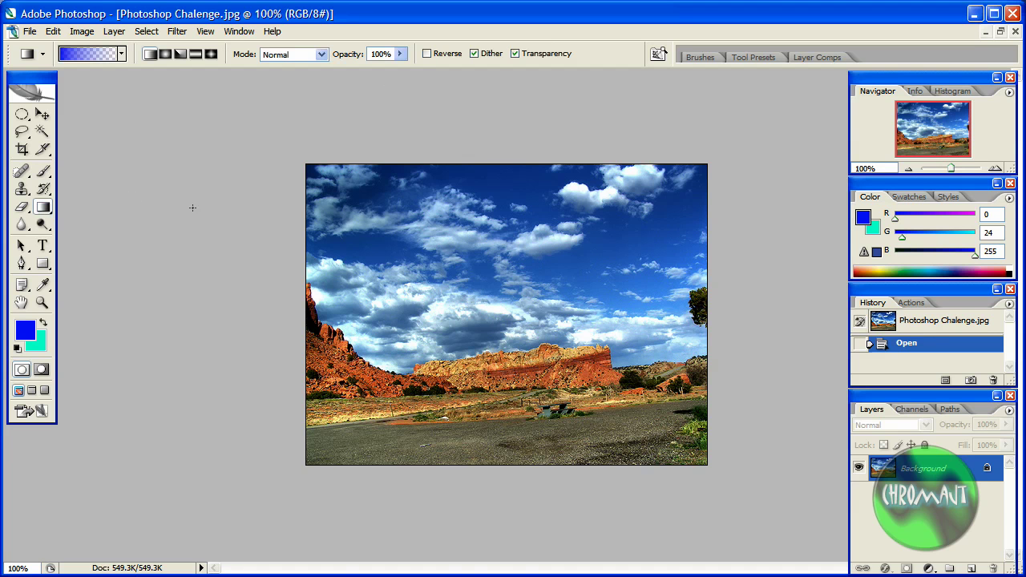
key("d")
left_click_drag(638, 467, 638, 425)
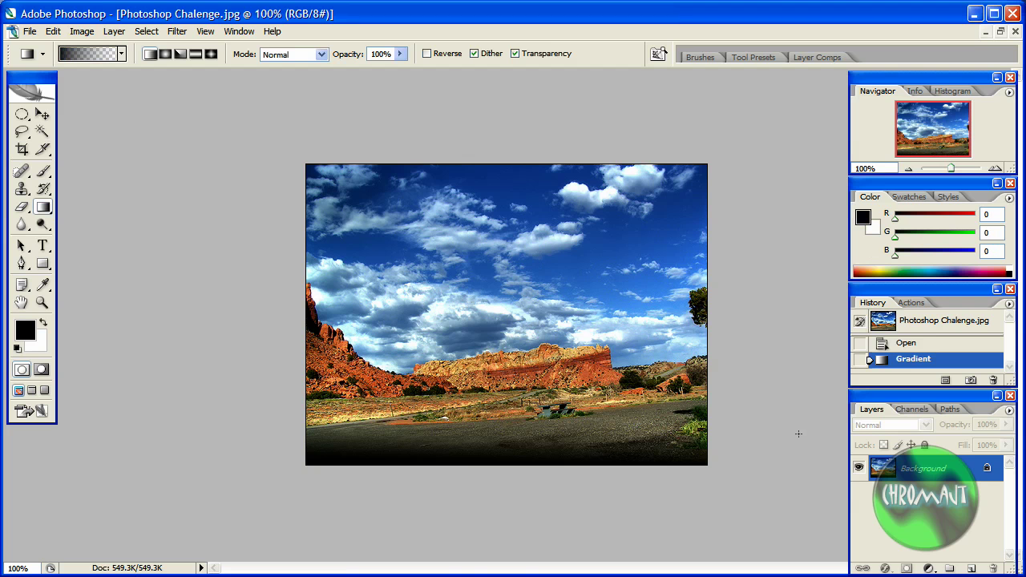
Apply Filter > Render > Lens Flare centred in the upper-right sky
left_click(113, 31)
mouse_move(177, 31)
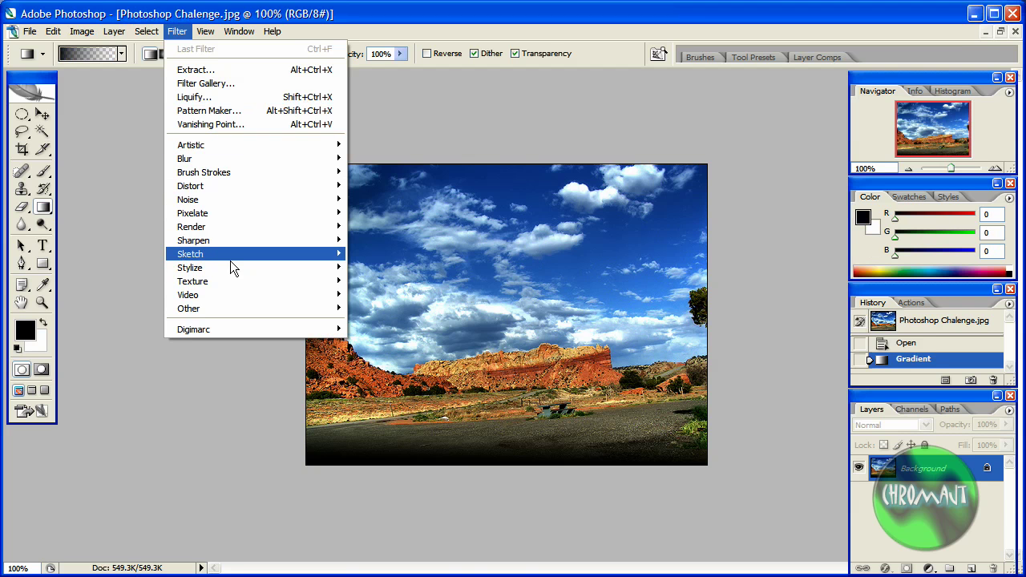
mouse_move(232, 233)
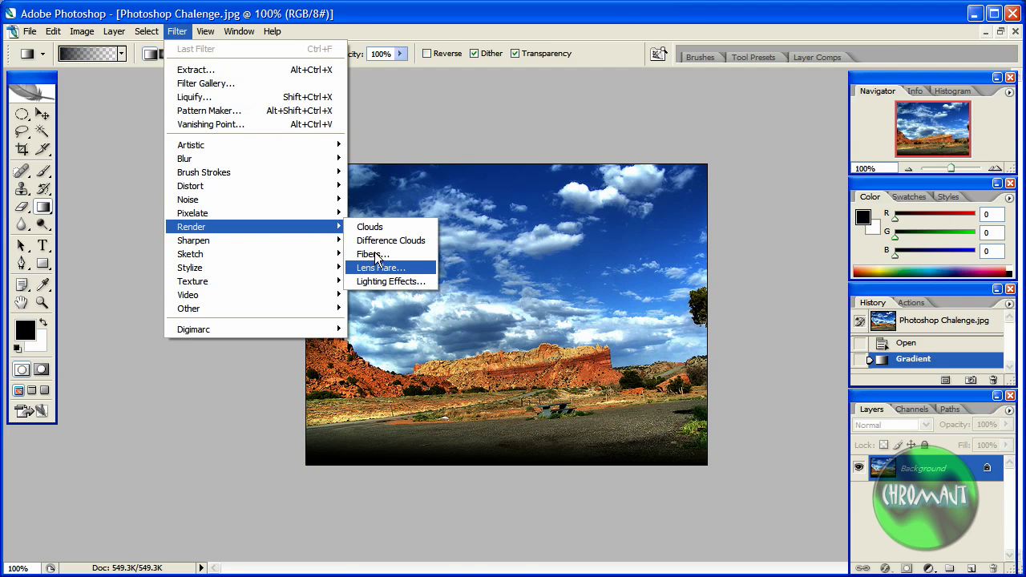
left_click(401, 271)
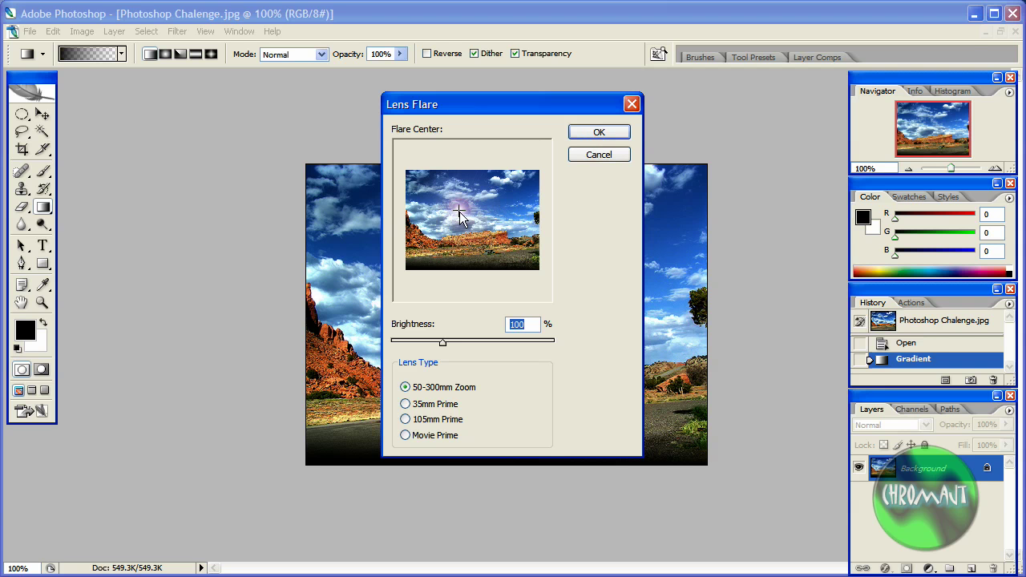
left_click(524, 197)
left_click(591, 136)
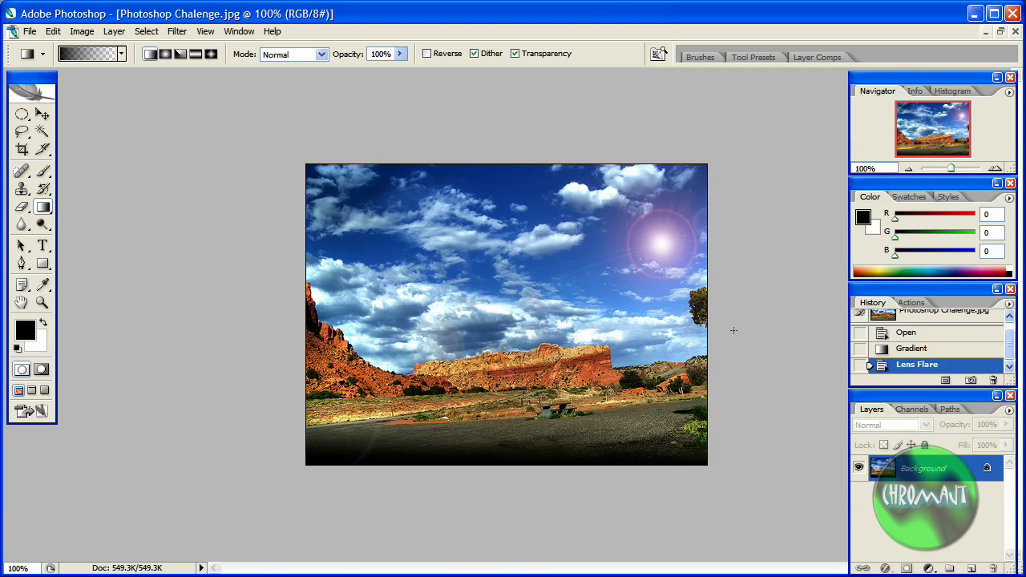
left_click(42, 114)
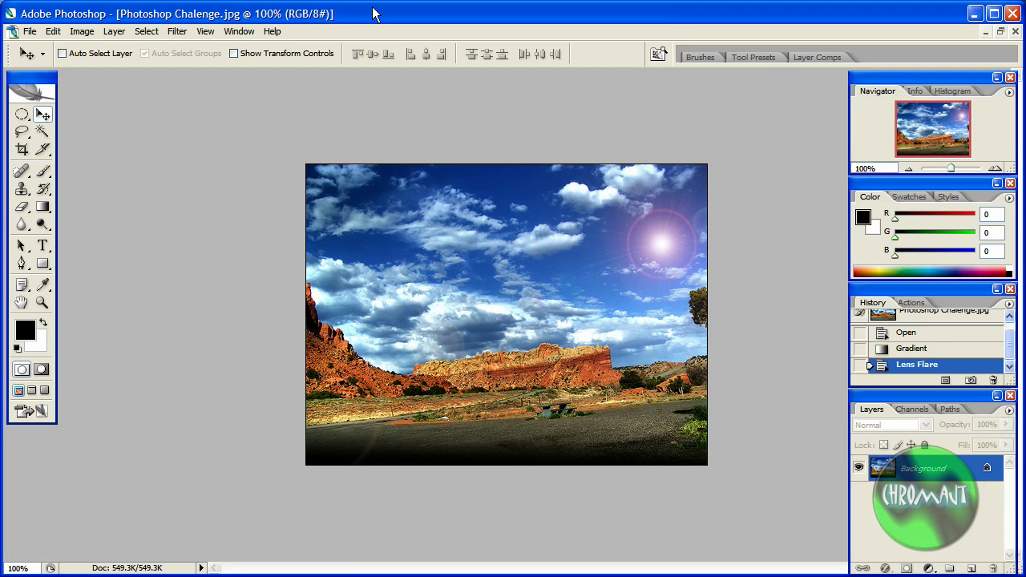
Save As a High-quality JPEG named 'Contest Entrees 01' on the Desktop
left_click(25, 36)
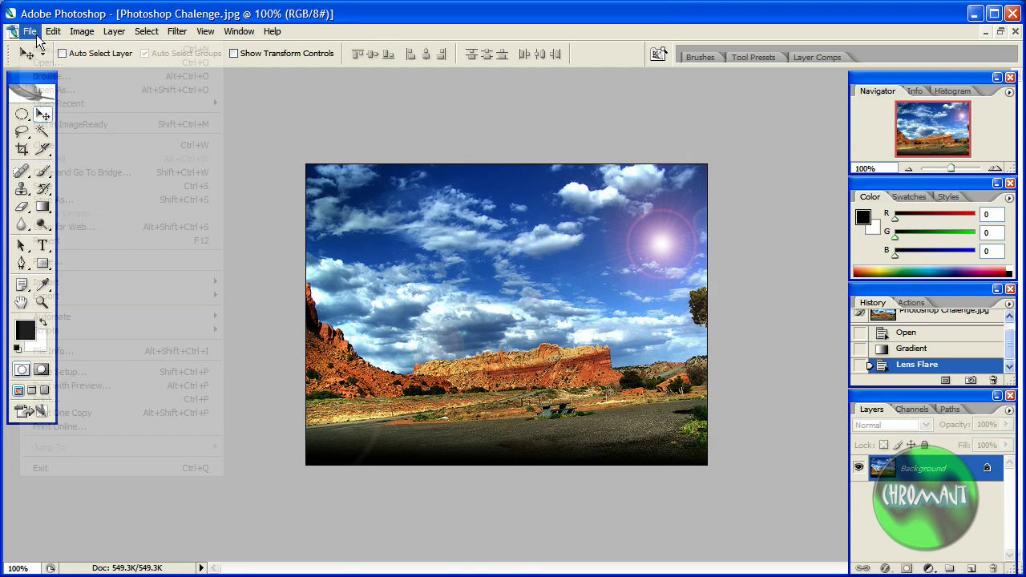
left_click(73, 202)
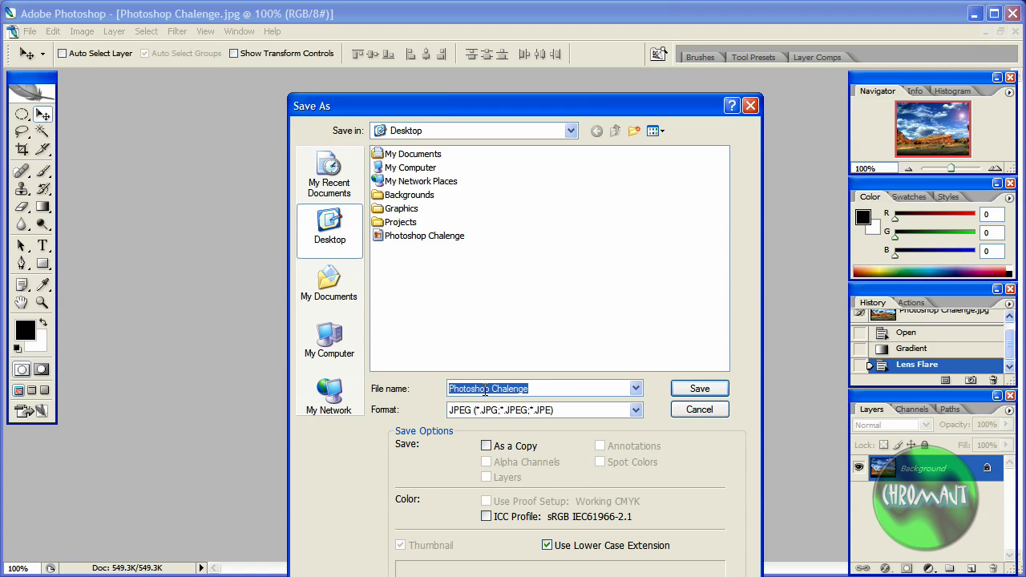
type("Contest")
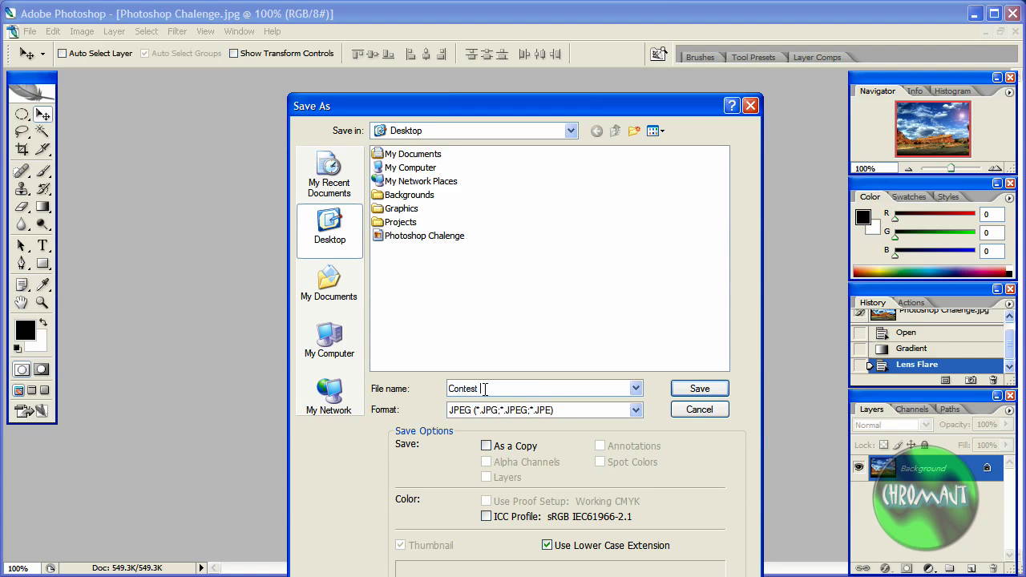
type(" Entr")
type("e")
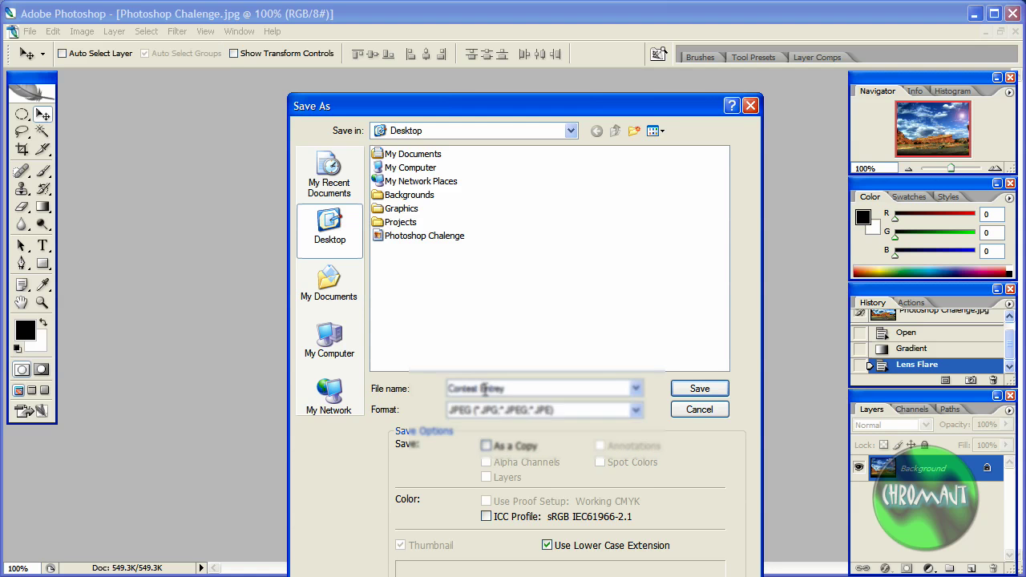
type("es")
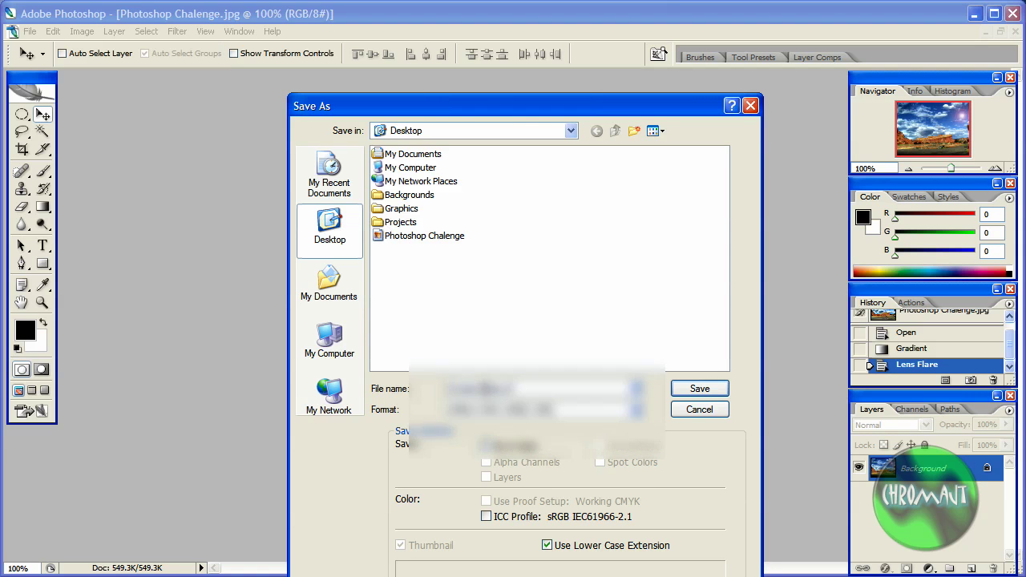
type(" 01")
key("Return")
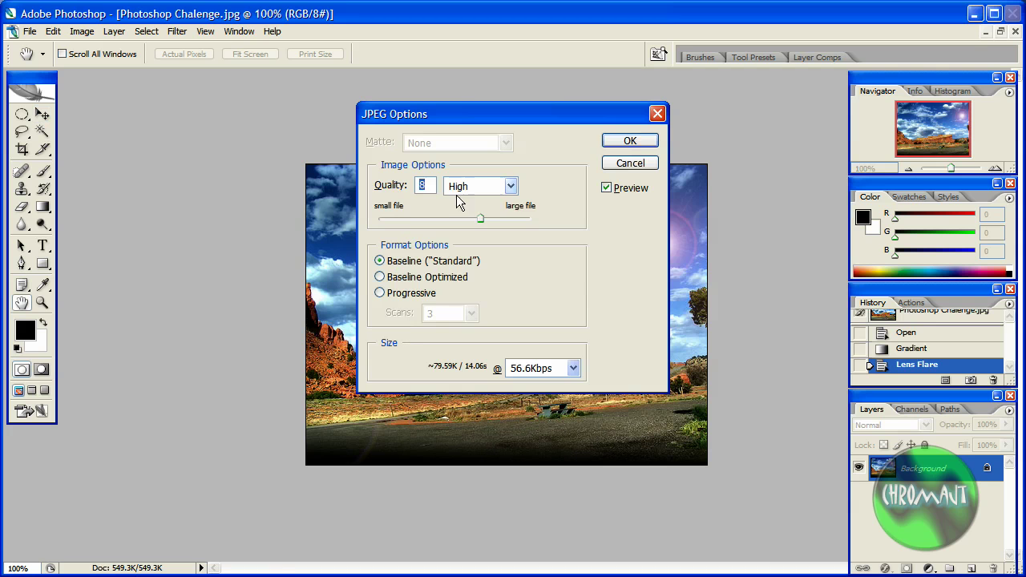
left_click(453, 190)
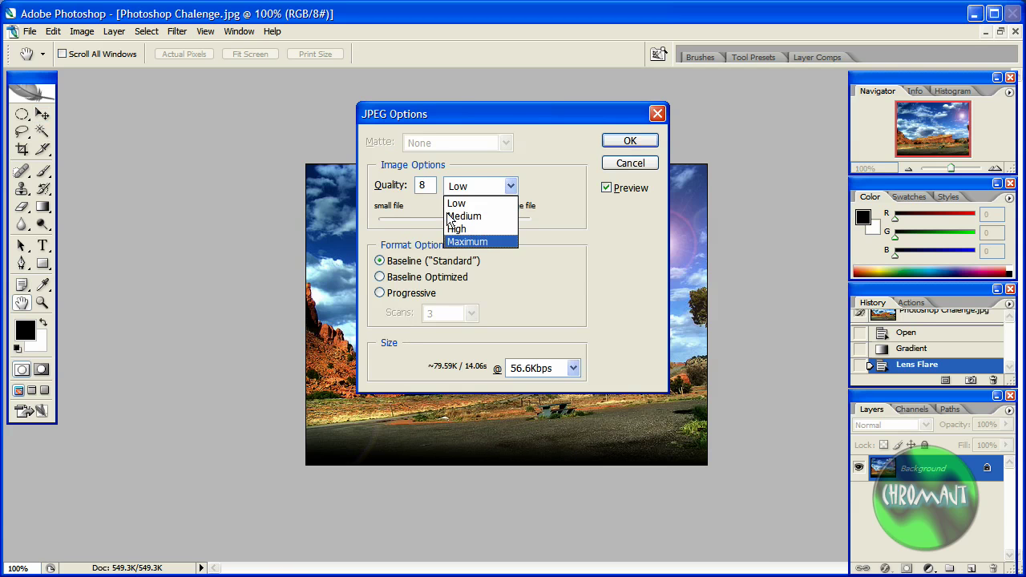
left_click(465, 229)
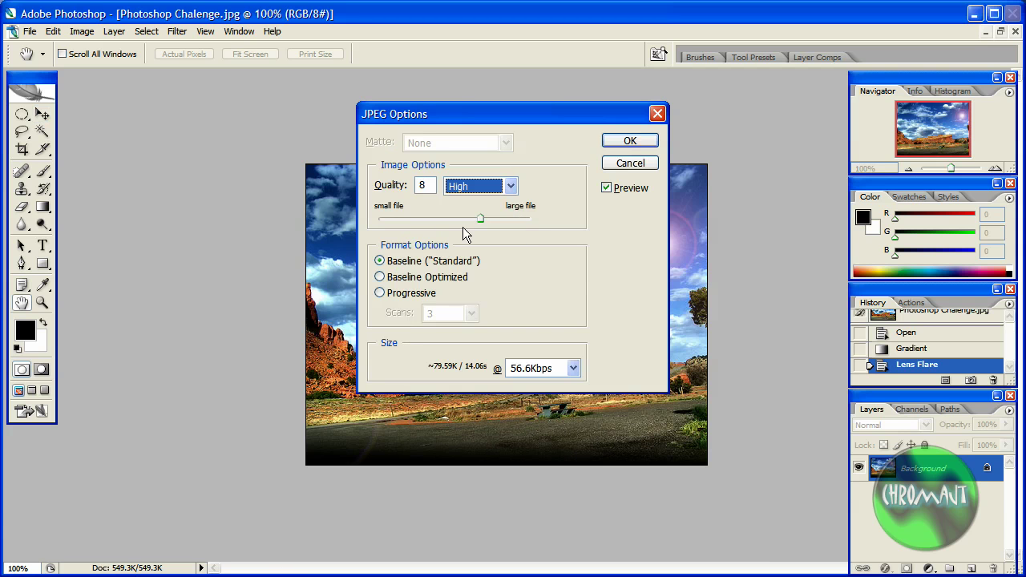
left_click(631, 141)
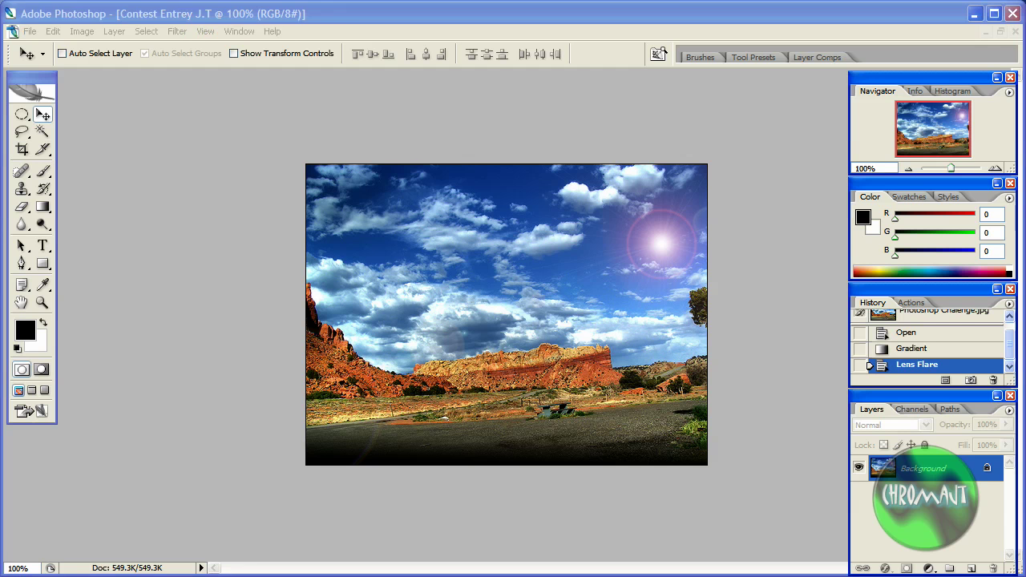
Alt+Tab back to Firefox showing the MediaFire Contests folder
key("alt+Tab")
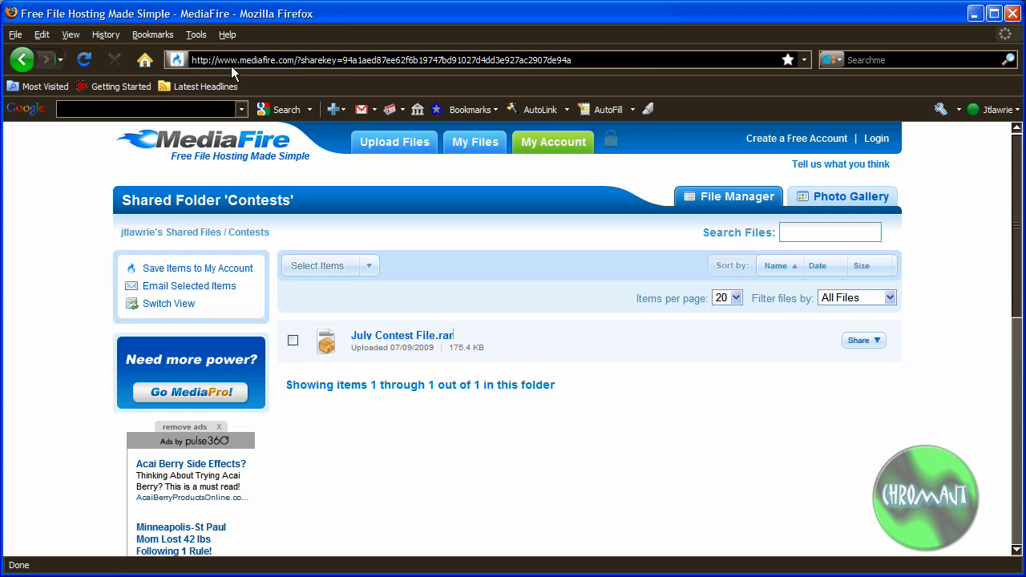
Load chromajt.co.nr from the 'chrom' address suggestion and open its Blog page
left_click(231, 61)
type("chrom")
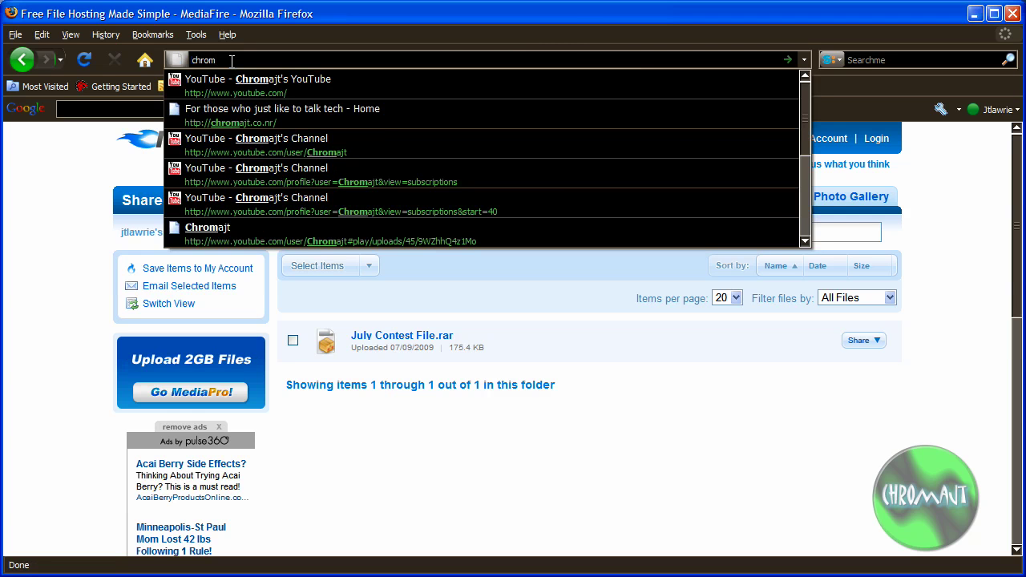
key("Down")
key("Down")
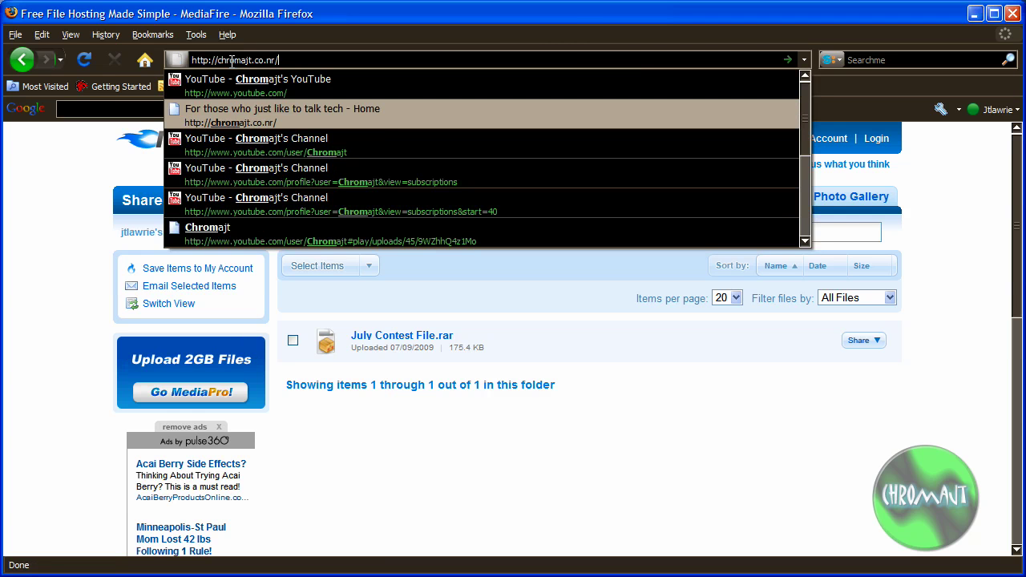
key("Return")
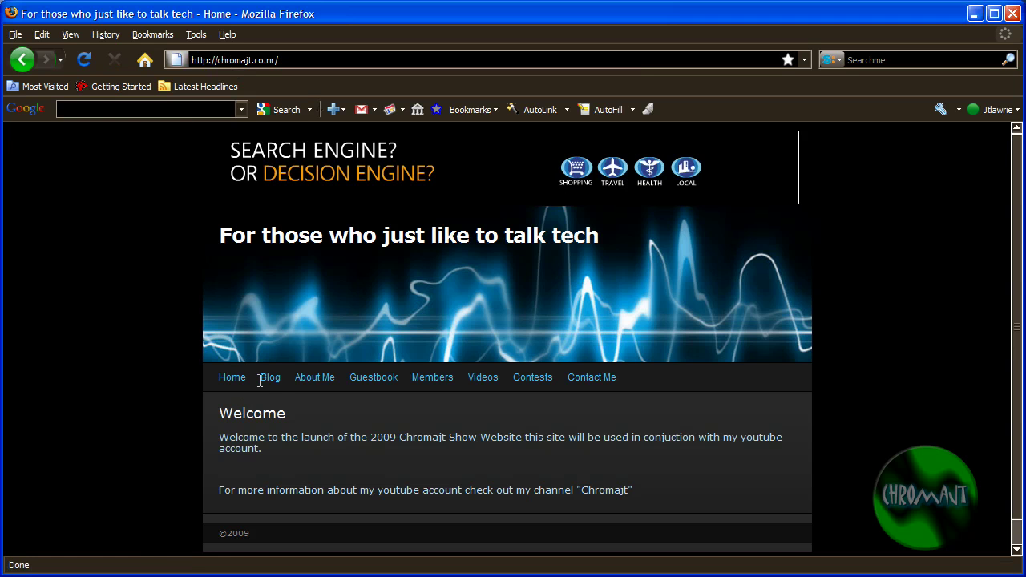
left_click(271, 379)
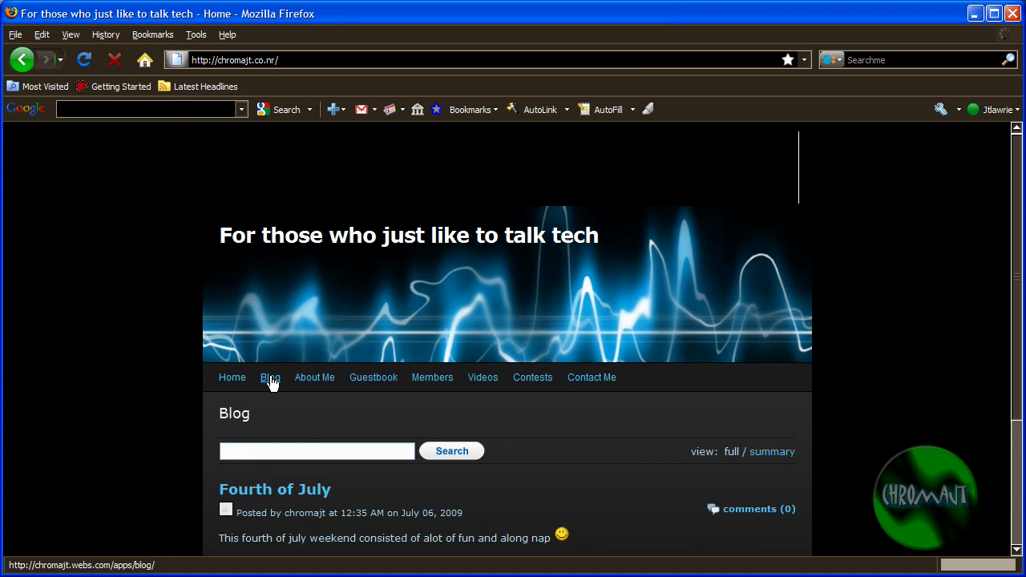
Scroll through the Fourth of July post, then open the Members page
scroll(401, 393, "down", 2)
scroll(409, 397, "down", 1)
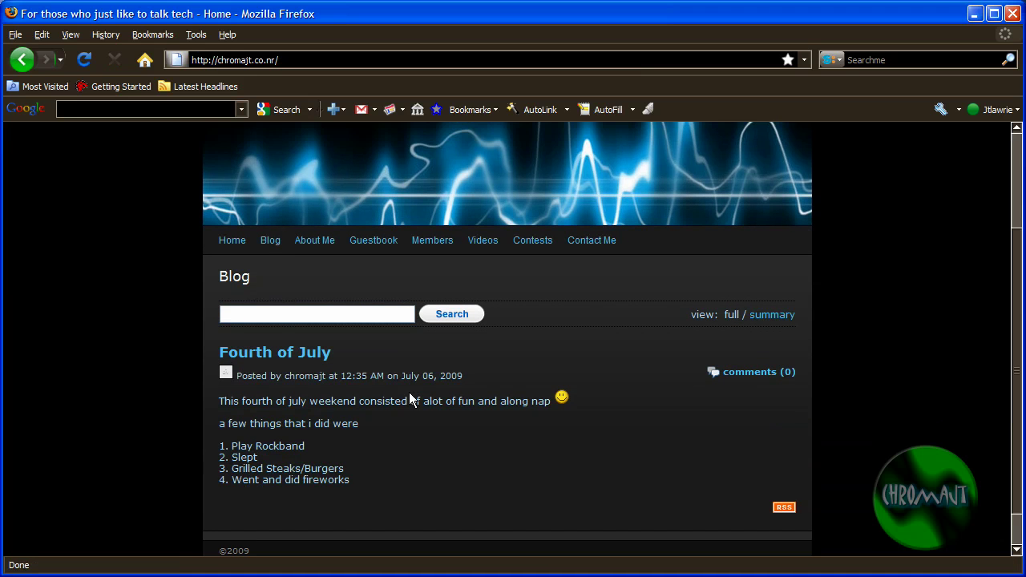
scroll(287, 480, "down", 1)
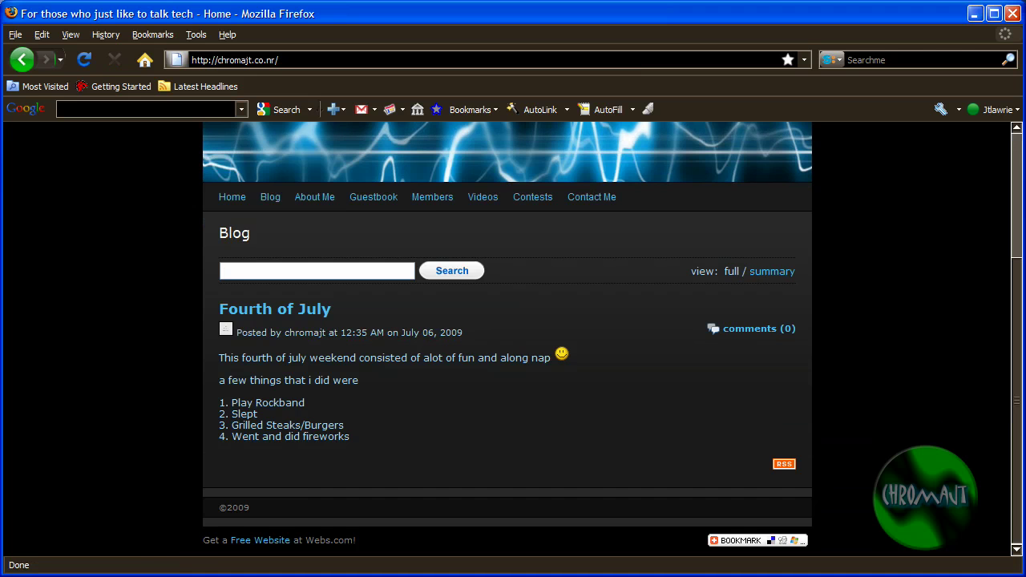
left_click(432, 197)
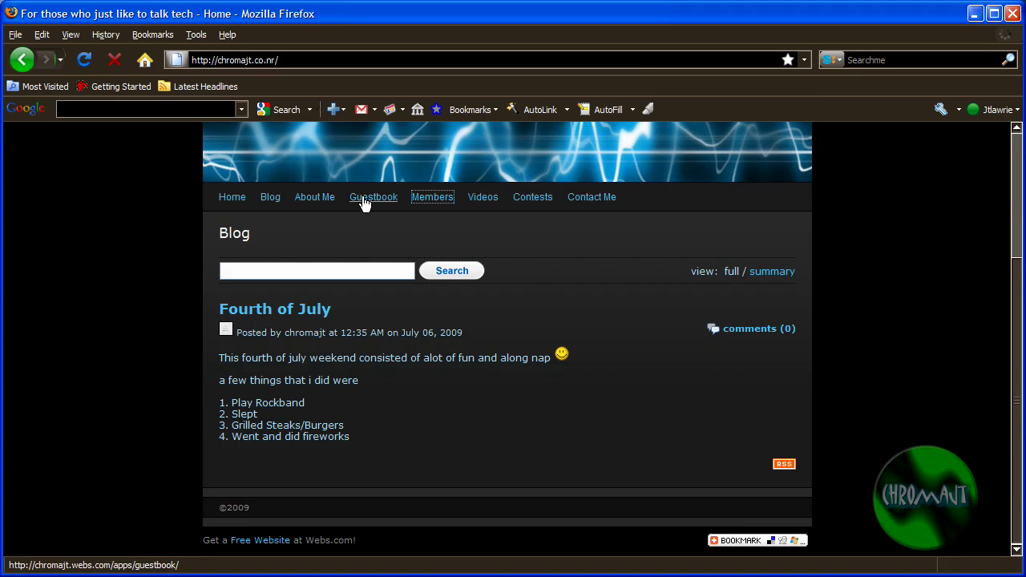